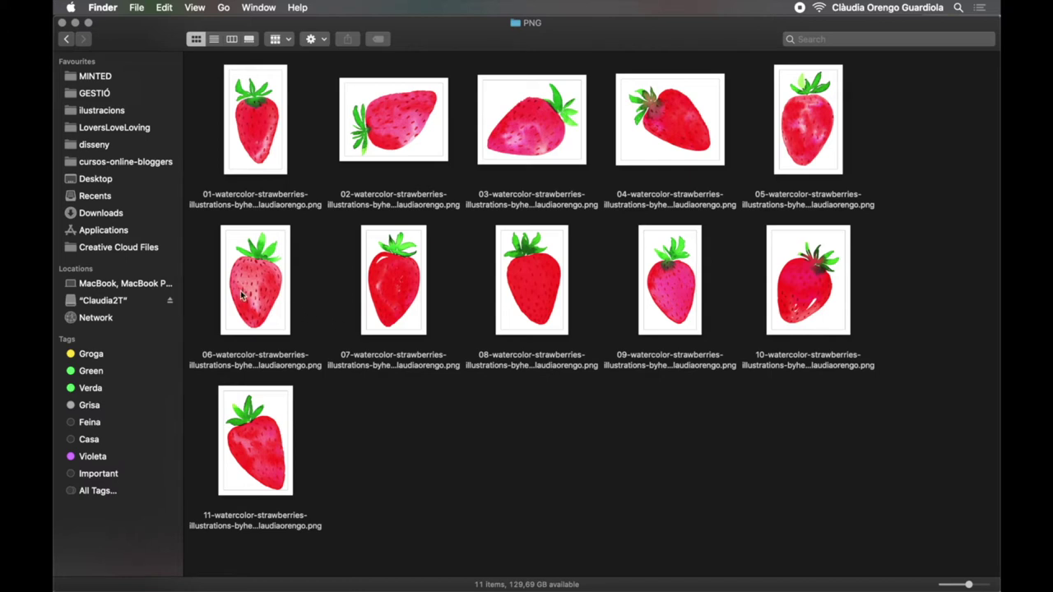
- Open the 06 watercolor strawberry PNG in Illustrator and shift the artboard view left
left_click_drag(265, 276, 337, 580)
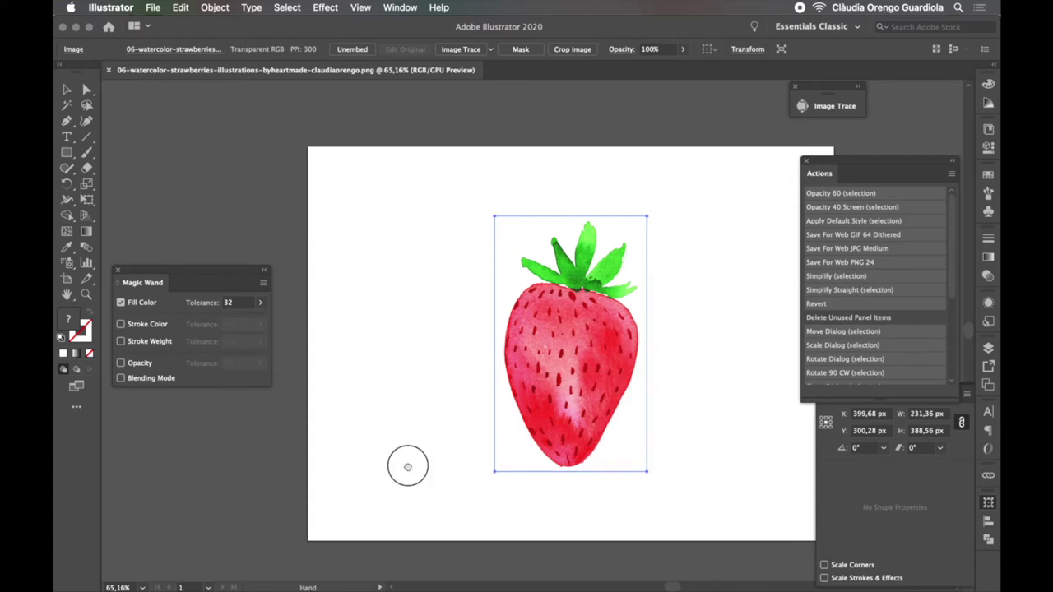
left_click_drag(407, 463, 322, 463)
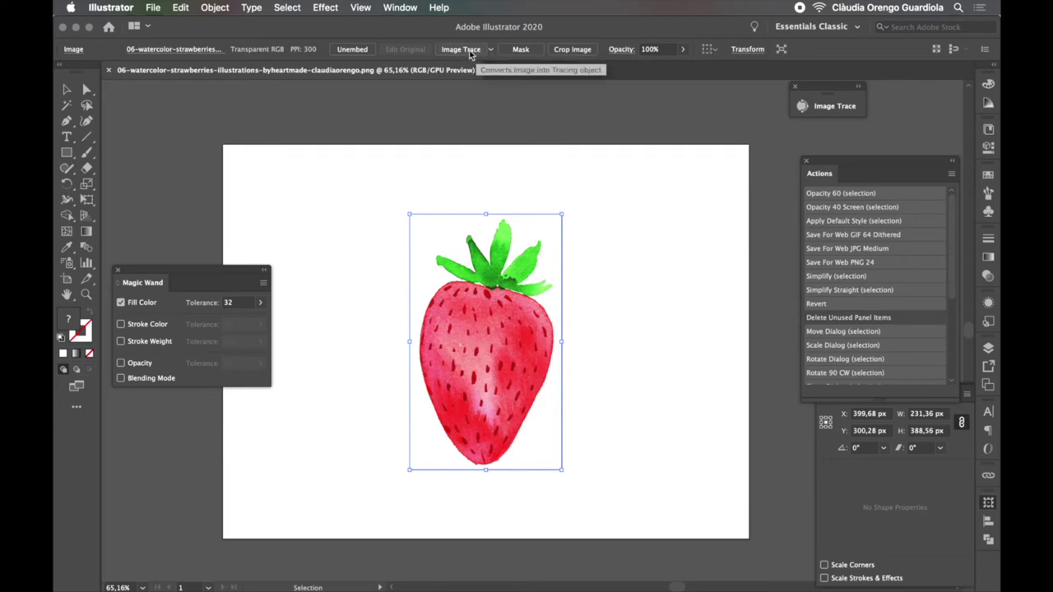
- Apply Image Trace to the placed strawberry for a Default black-and-white result
left_click(474, 53)
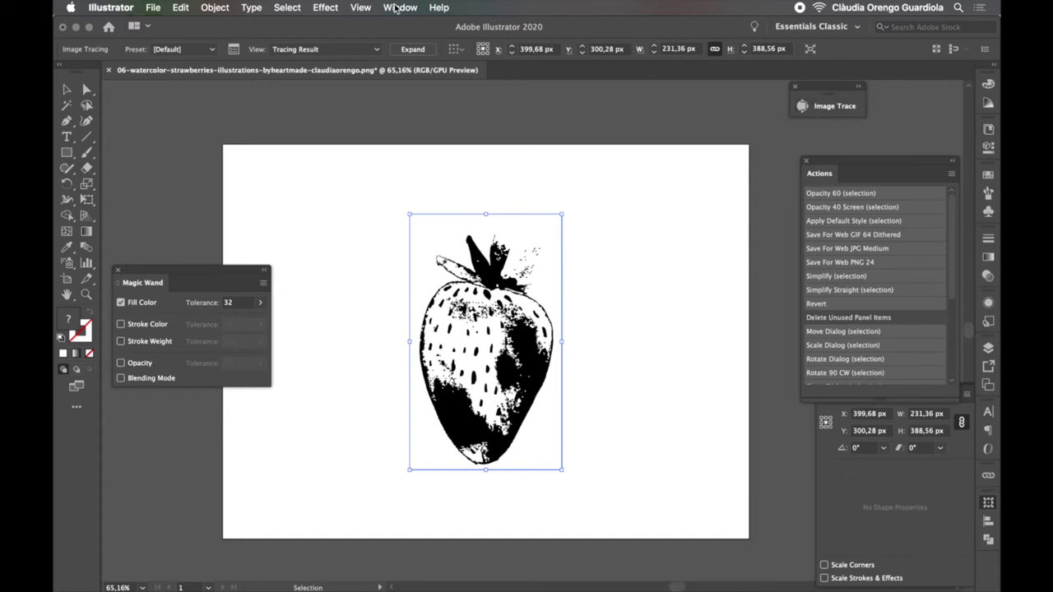
- Show the Image Trace panel from the Window menu and set Mode to Color
left_click(395, 7)
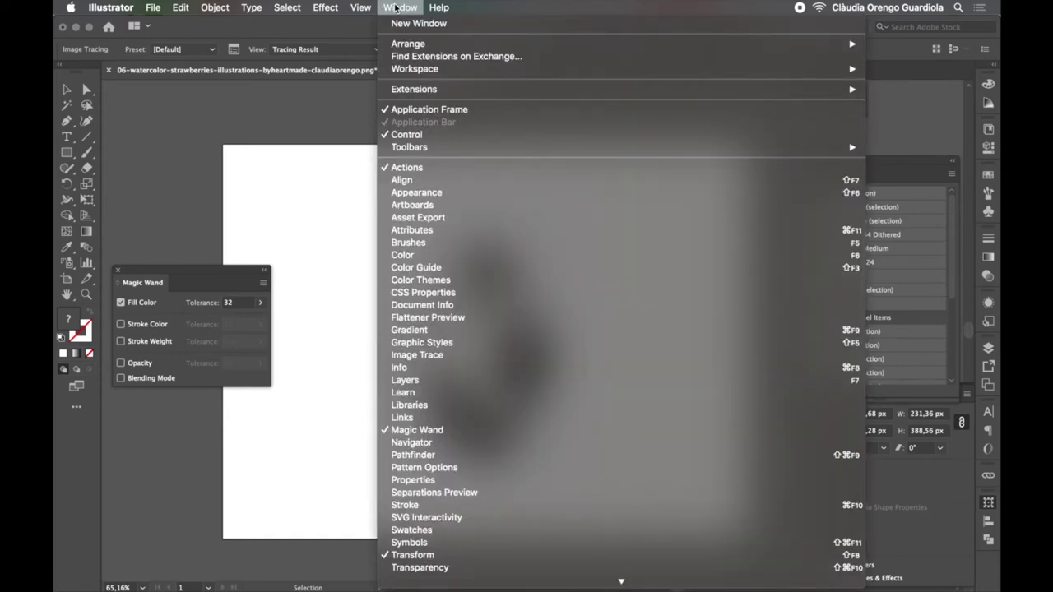
left_click(403, 355)
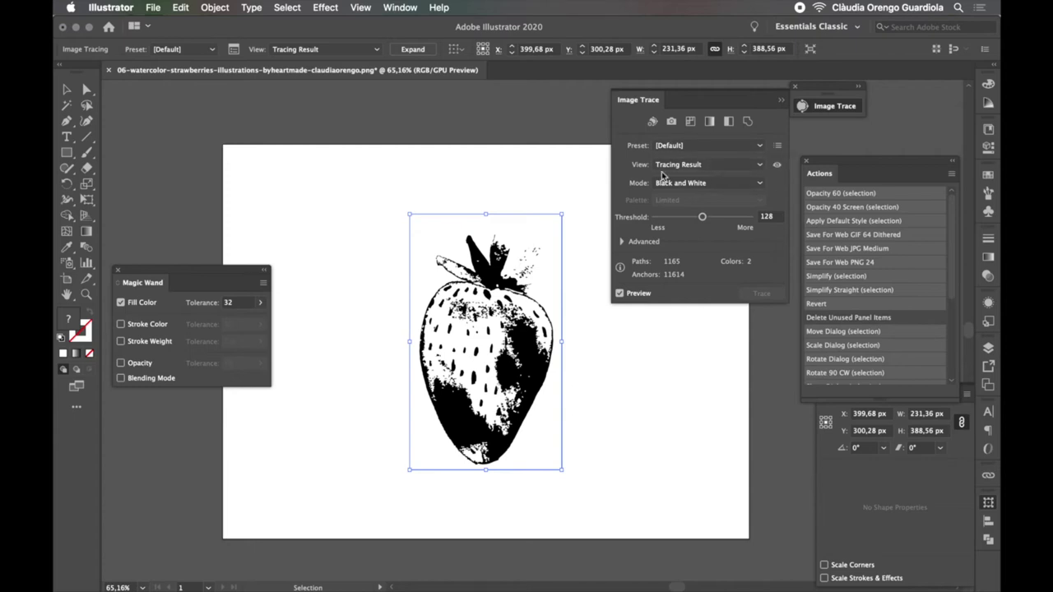
left_click(727, 187)
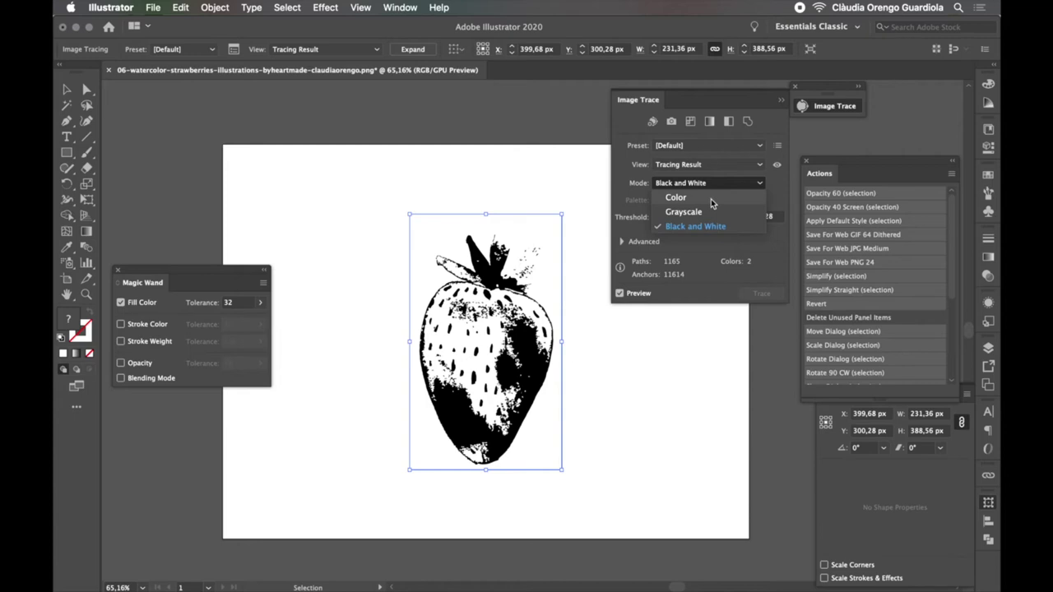
left_click(712, 202)
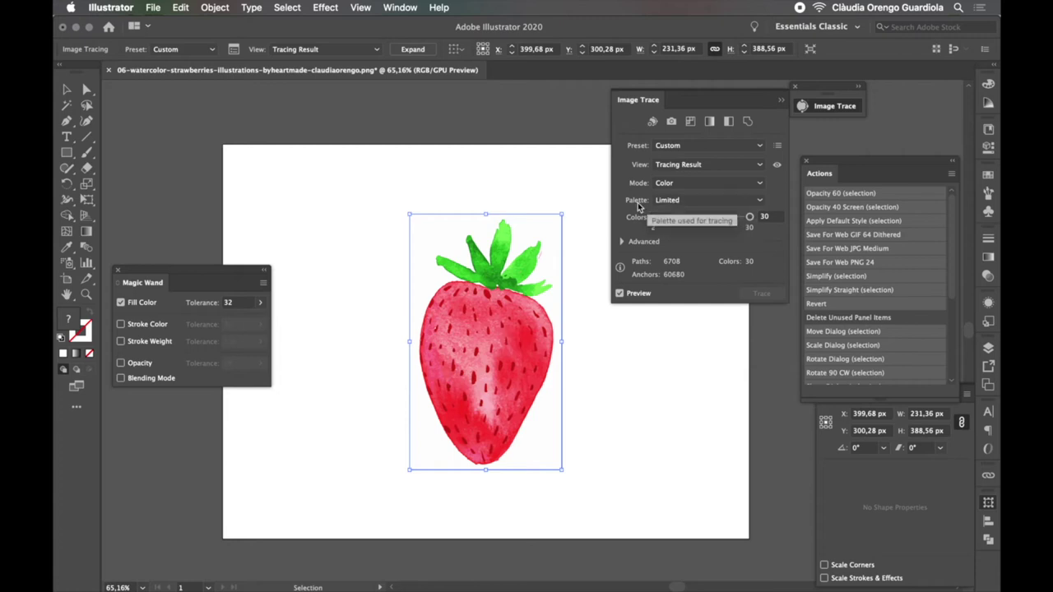
- Switch the Image Trace palette from Limited to Full Tone
left_click(676, 203)
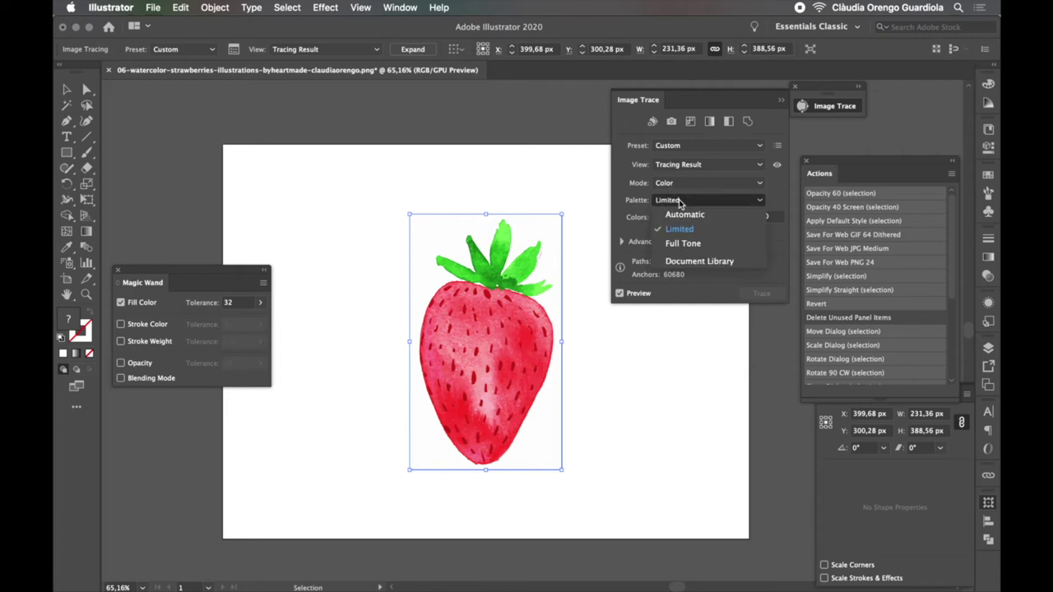
left_click(691, 245)
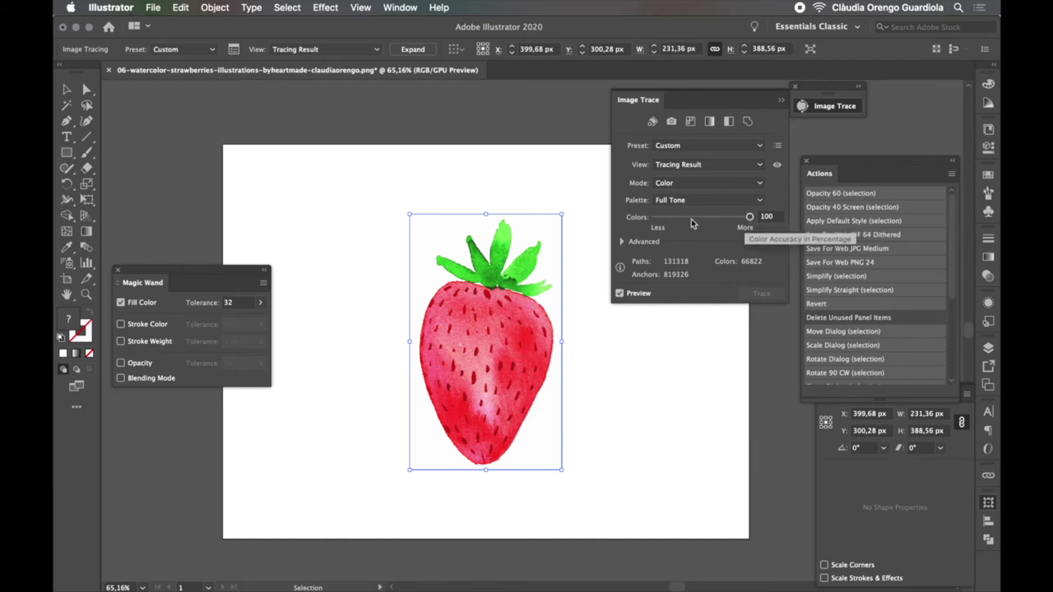
- Under Advanced trace settings, lower Corners to 49% and Noise to 9 px
left_click(622, 242)
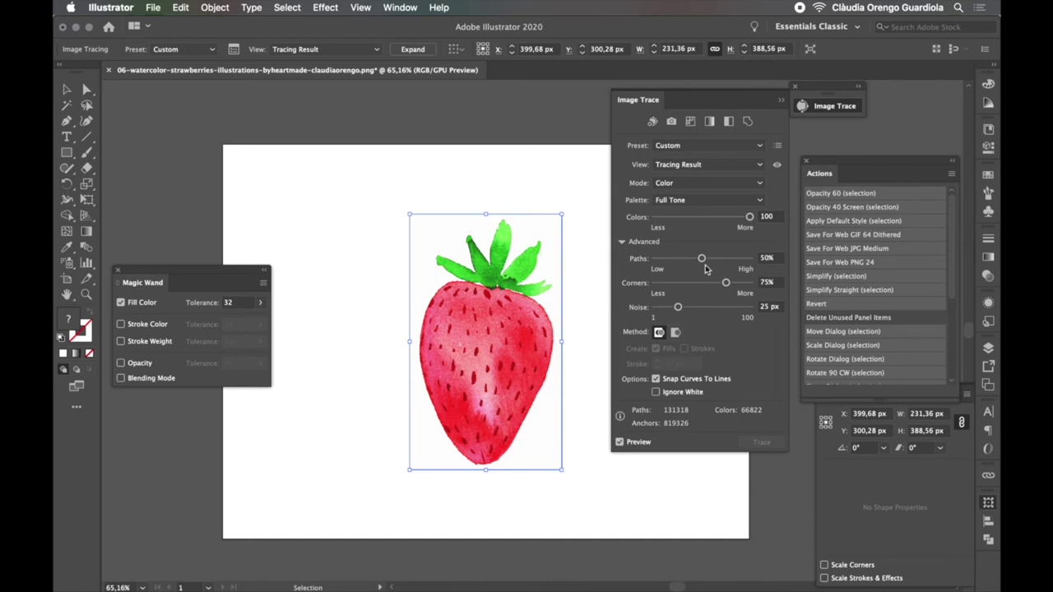
left_click_drag(726, 283, 700, 290)
left_click_drag(678, 307, 663, 308)
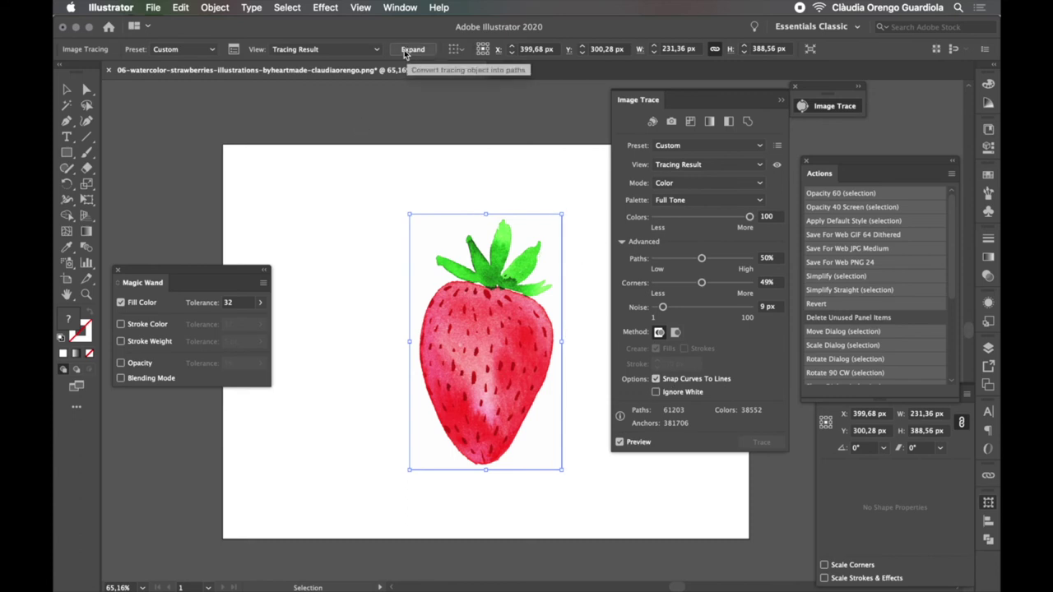
- Expand the strawberry tracing into editable paths and deselect the artwork
left_click(411, 49)
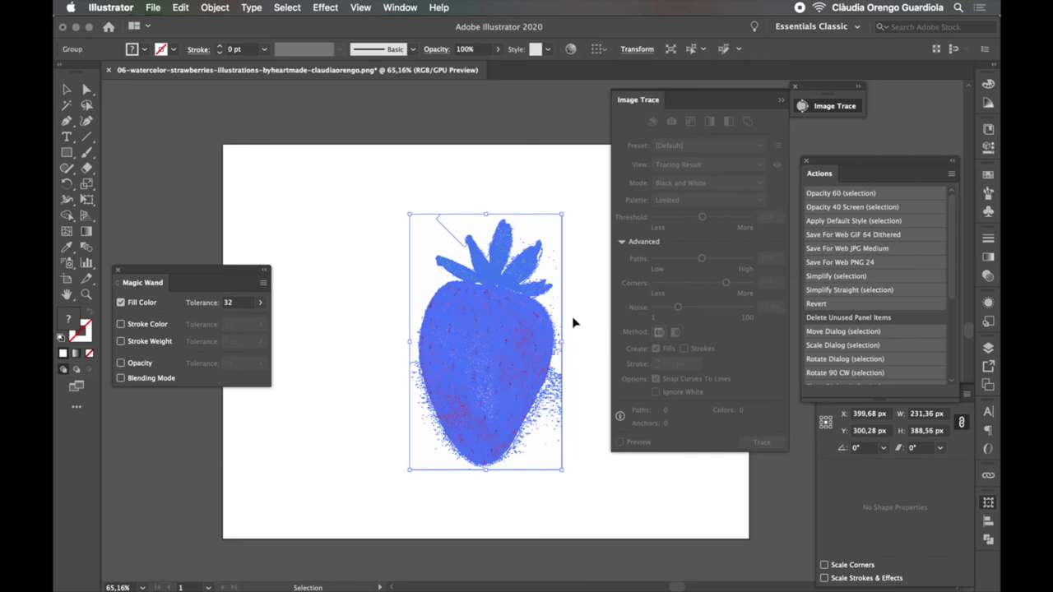
left_click(331, 272)
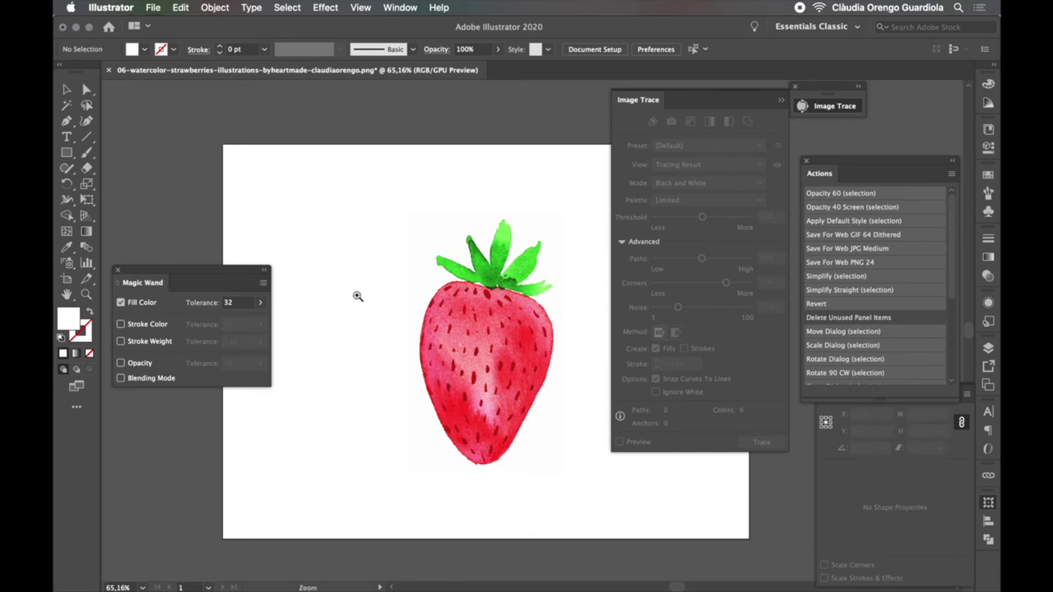
- Zoom the strawberry to 100% and centre it in the view
key("z")
left_click(438, 299)
left_click_drag(440, 298, 299, 237)
key("v")
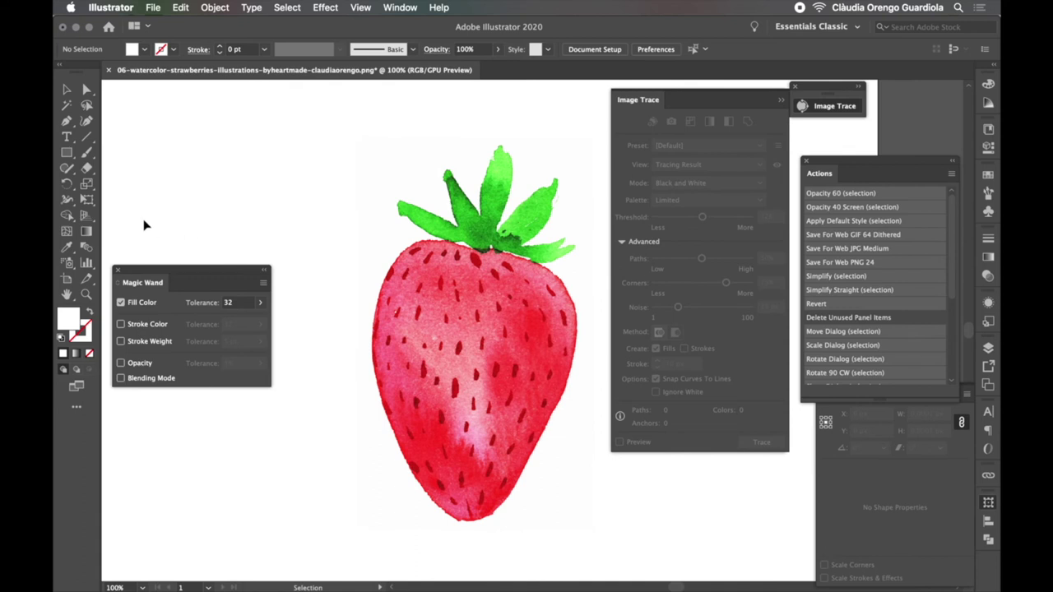
- Select the white background around the strawberry with the Magic Wand at tolerance 2
left_click(67, 107)
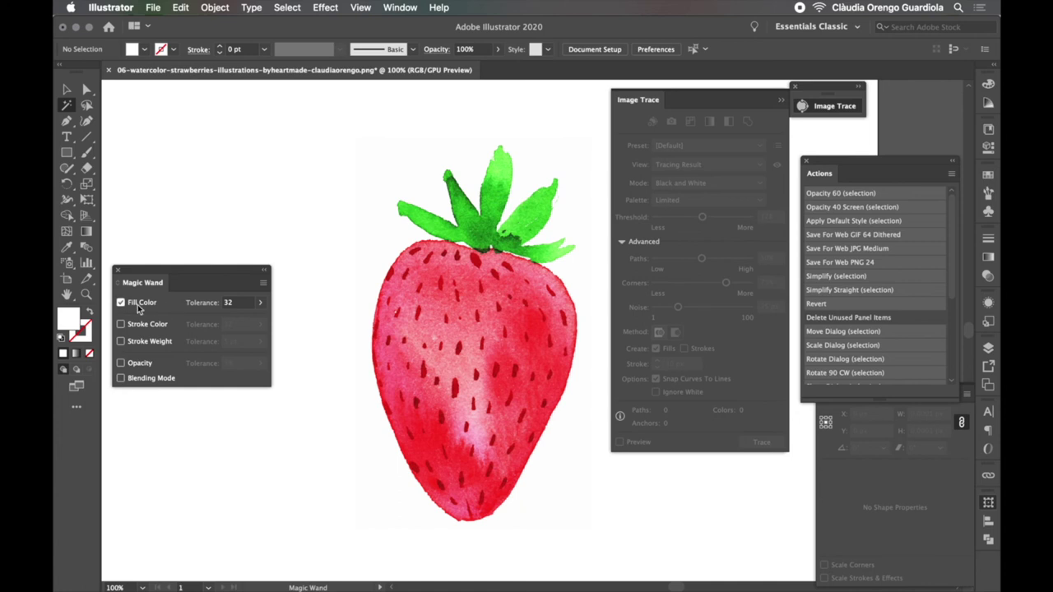
left_click(229, 307)
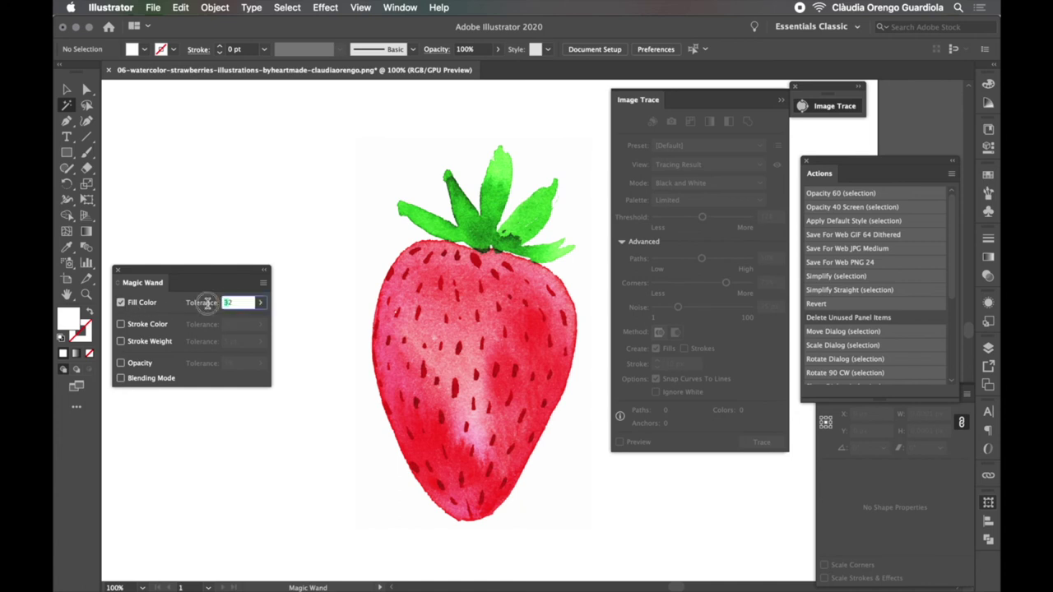
type("2")
key("Return")
left_click(364, 245)
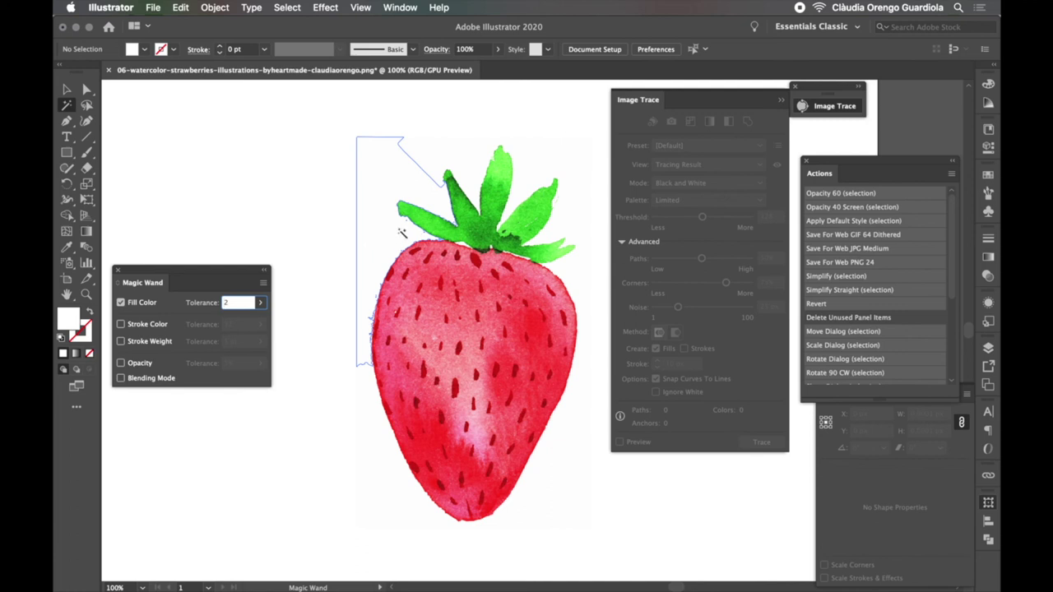
left_click(403, 234)
left_click(381, 238)
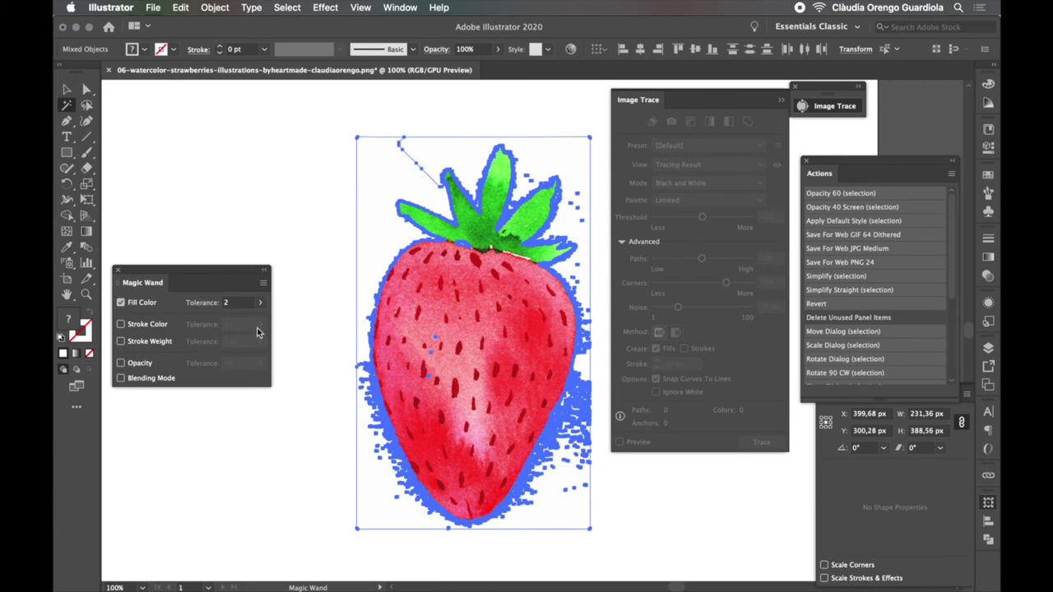
- Raise Magic Wand tolerance through 5 to 10, reselect the white background, and delete it
left_click(239, 303)
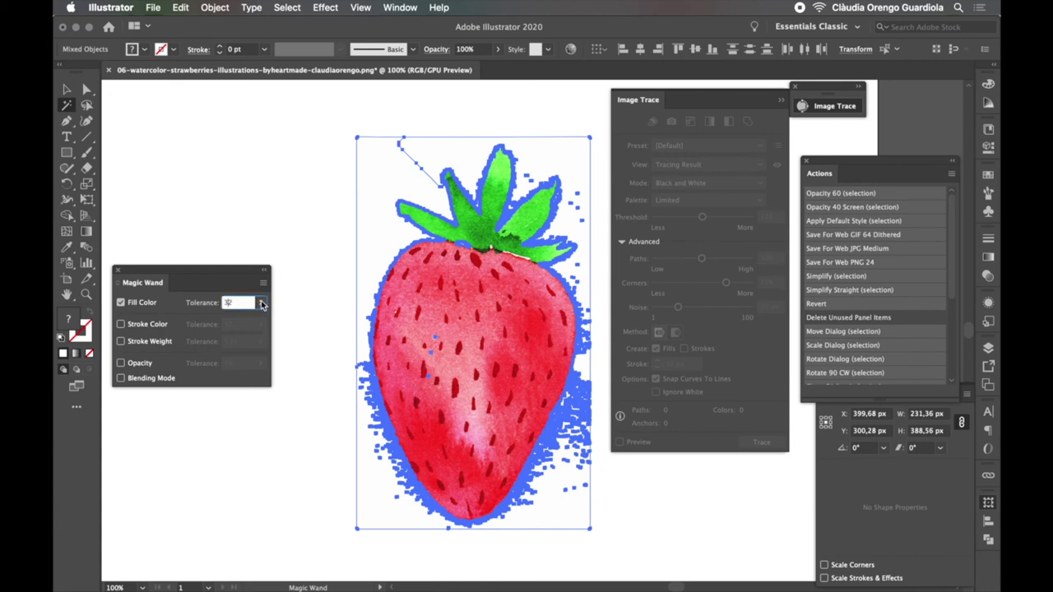
double_click(227, 303)
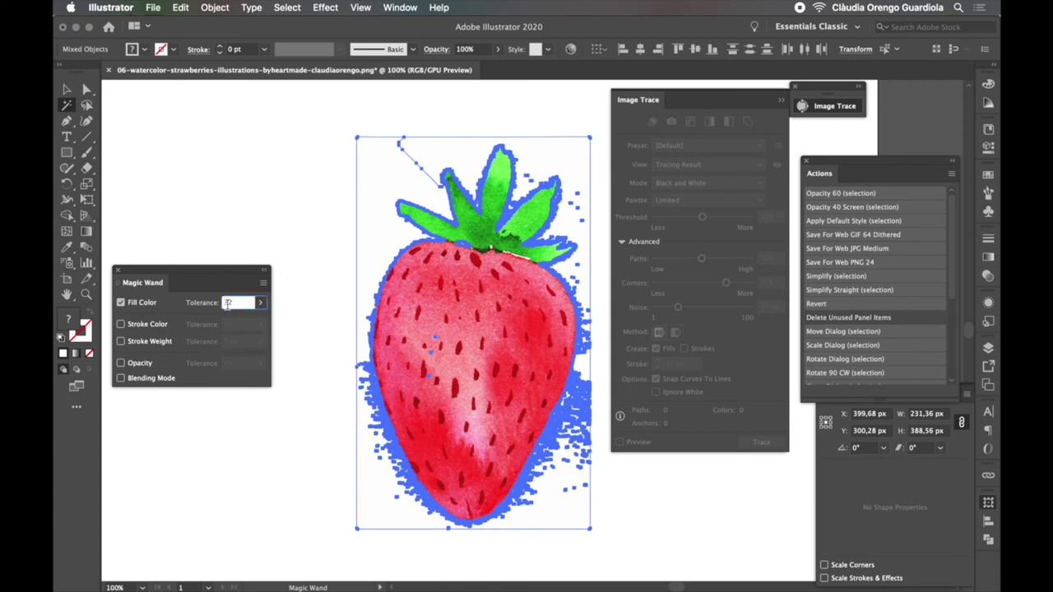
left_click(318, 231)
left_click(374, 225)
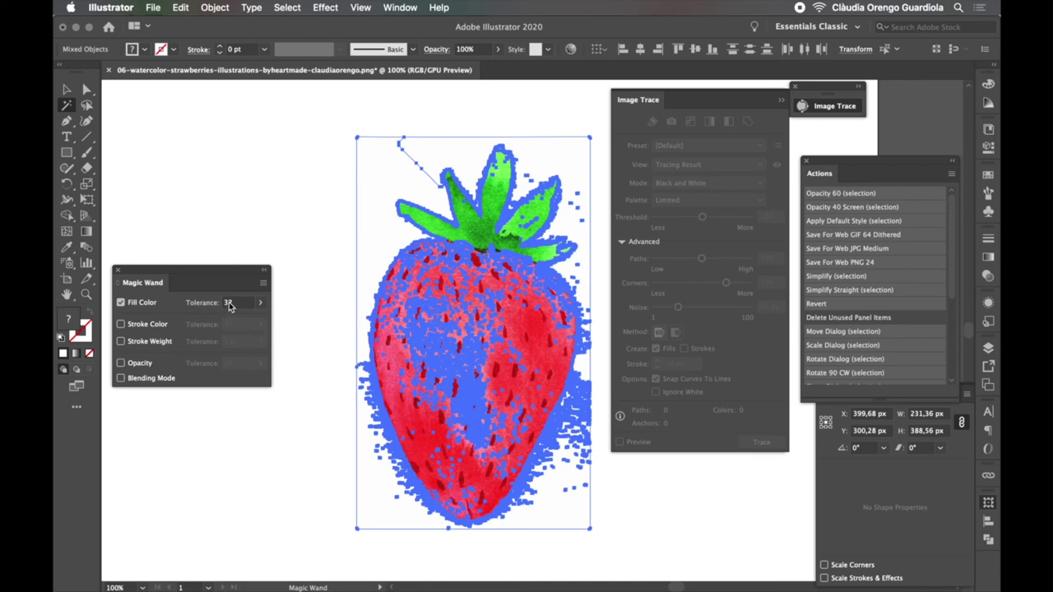
type("2")
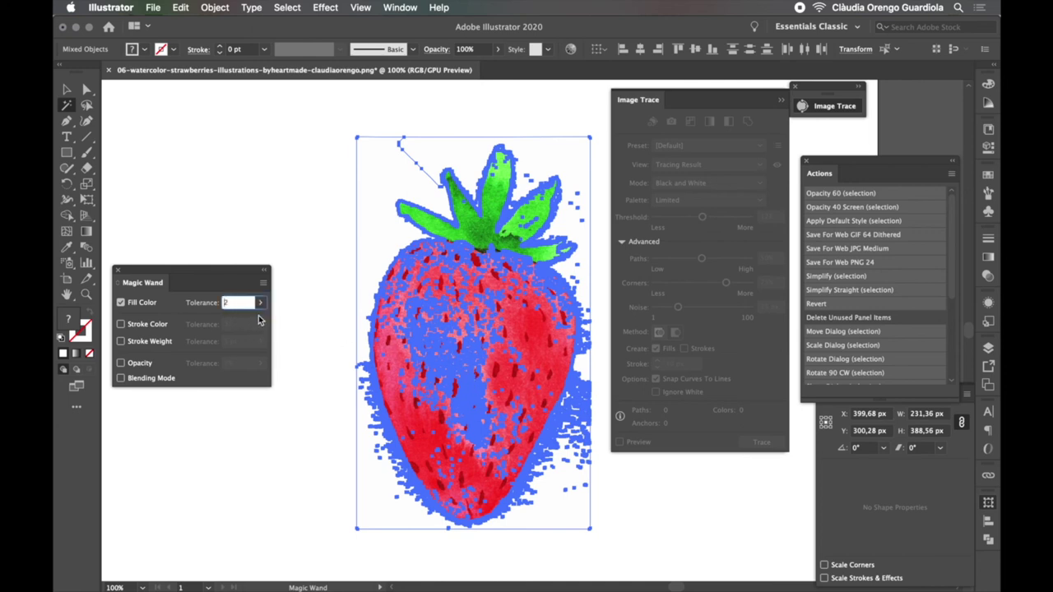
left_click(377, 258)
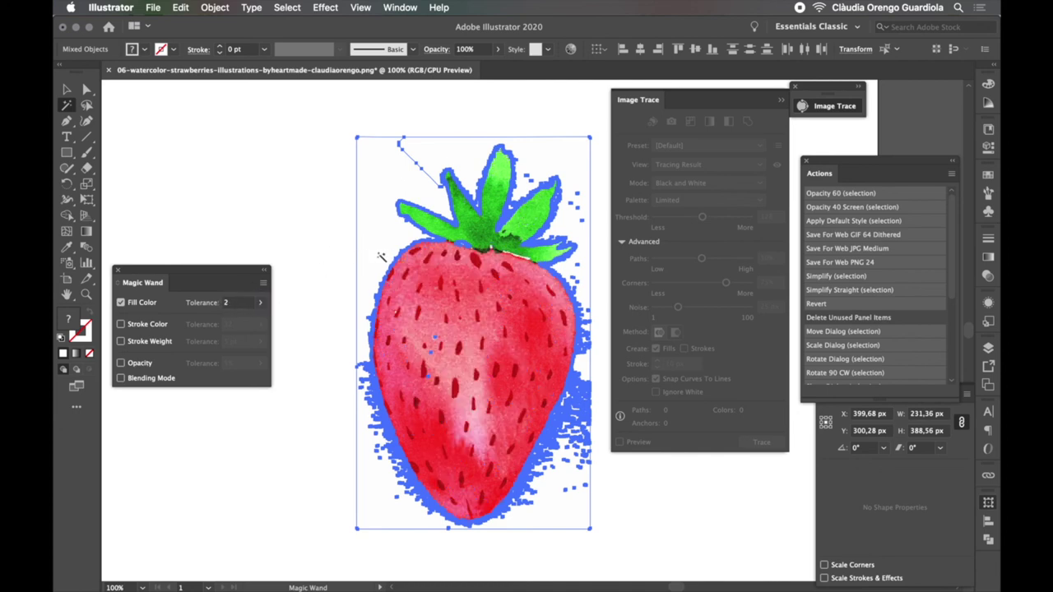
left_click(227, 303)
type("5")
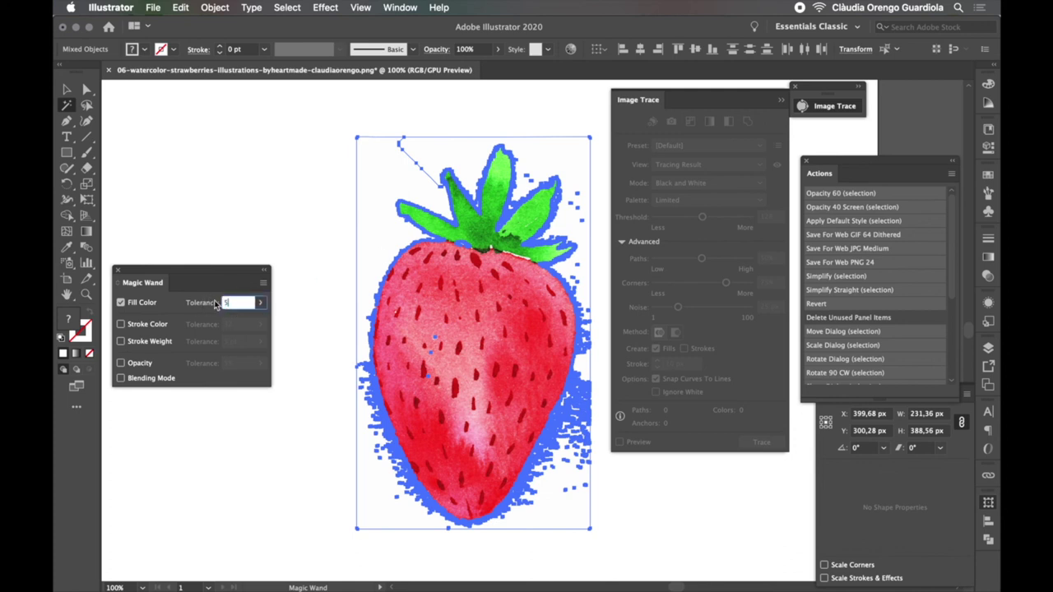
left_click(378, 260)
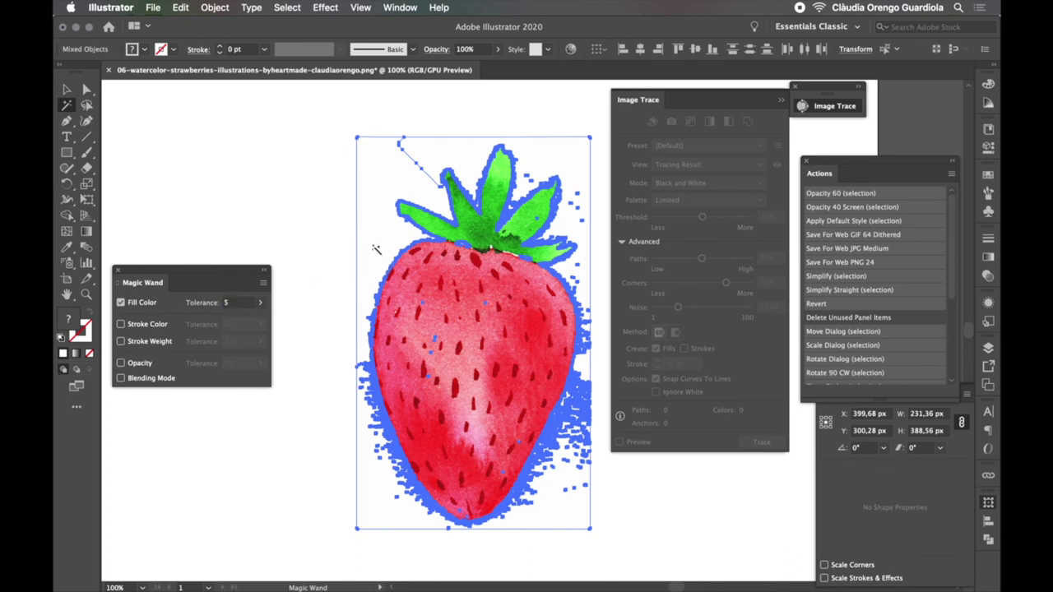
left_click(224, 303)
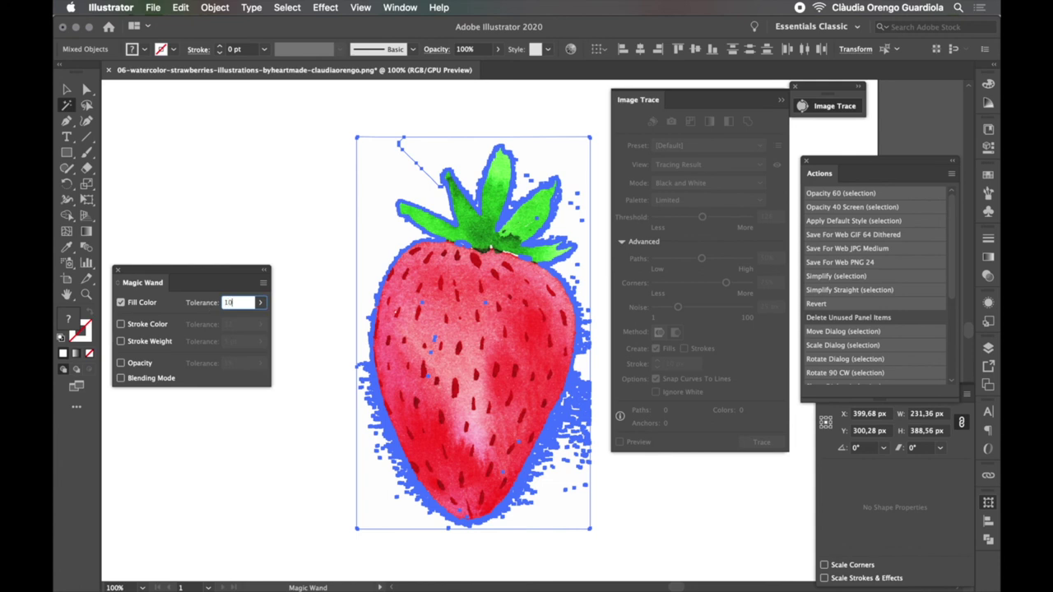
left_click(385, 245)
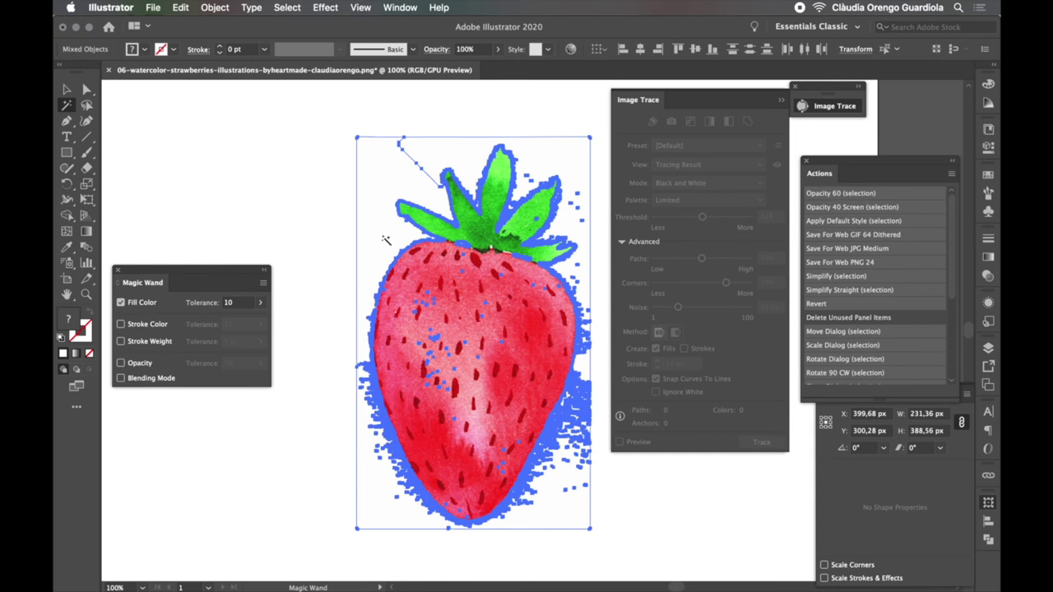
left_click(385, 240)
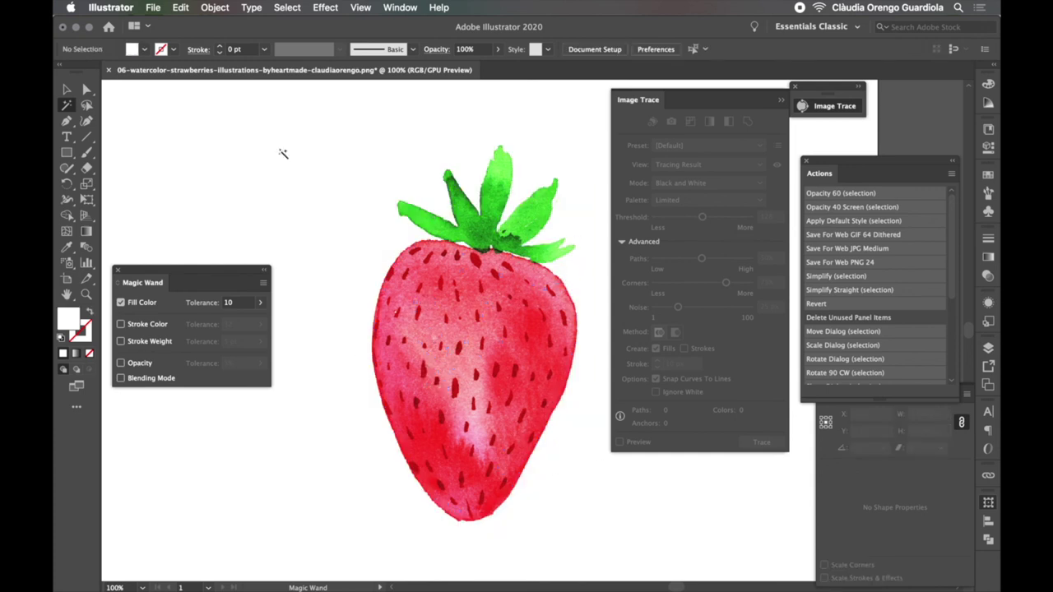
key("v")
left_click(286, 8)
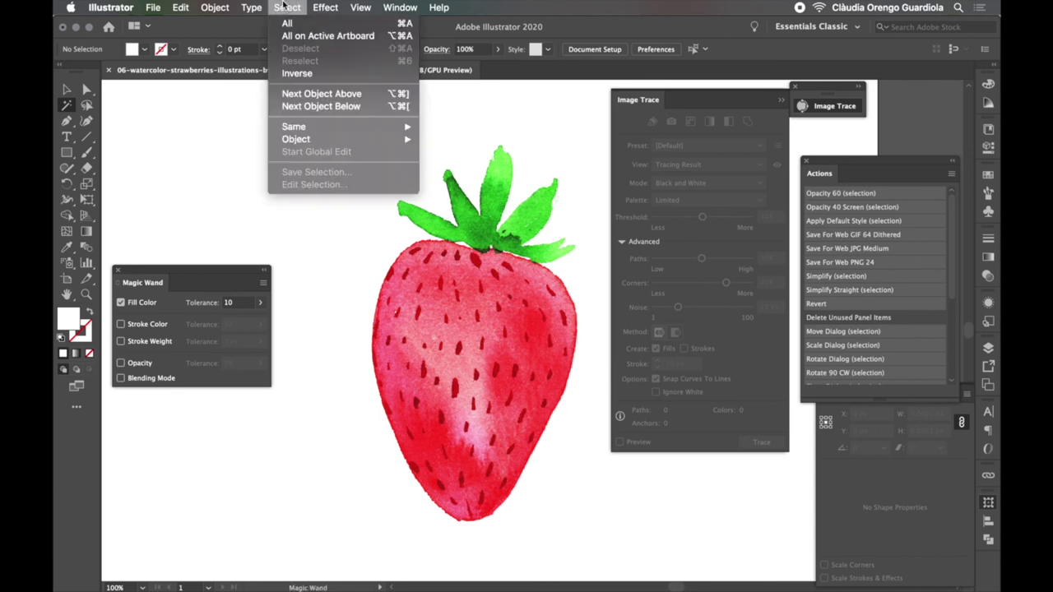
left_click(287, 23)
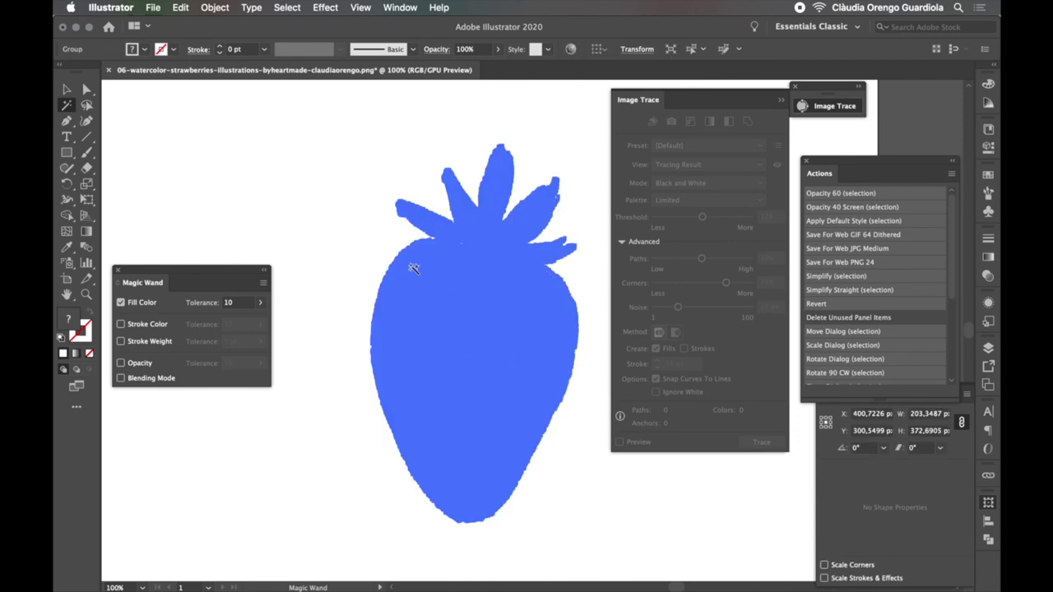
left_click(66, 89)
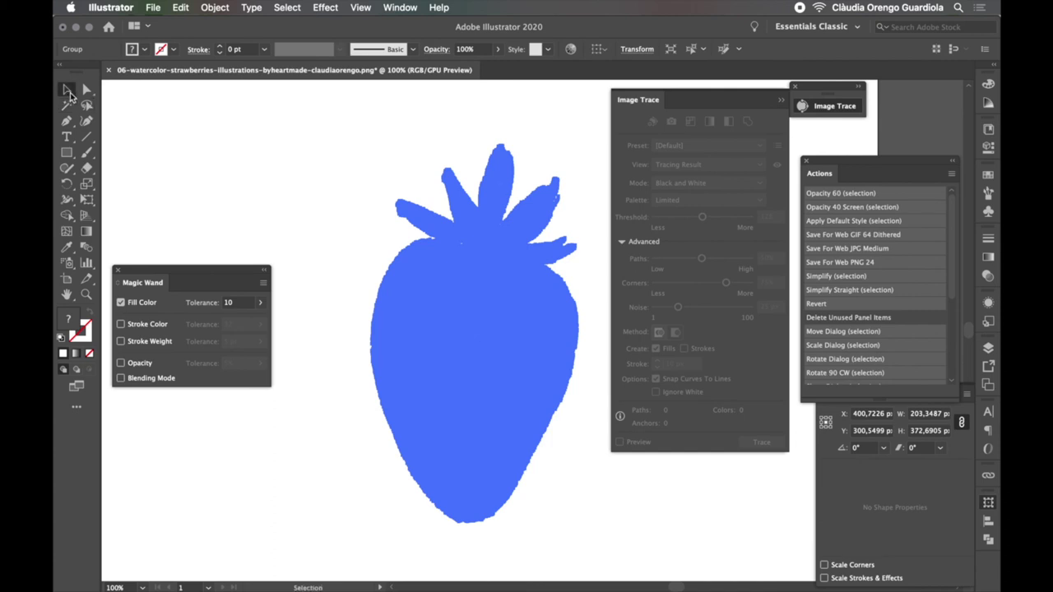
left_click(188, 205)
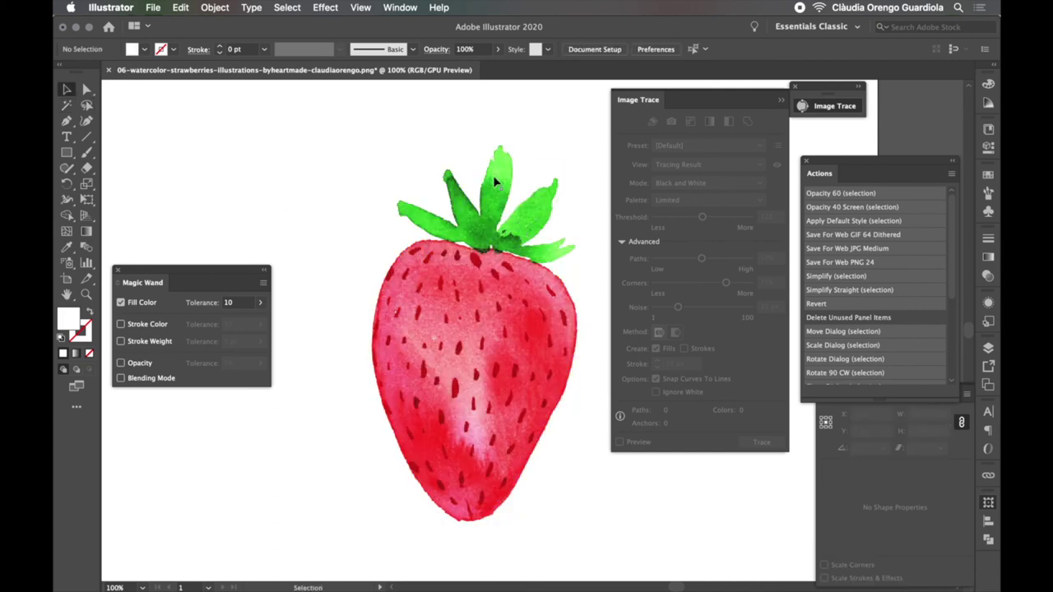